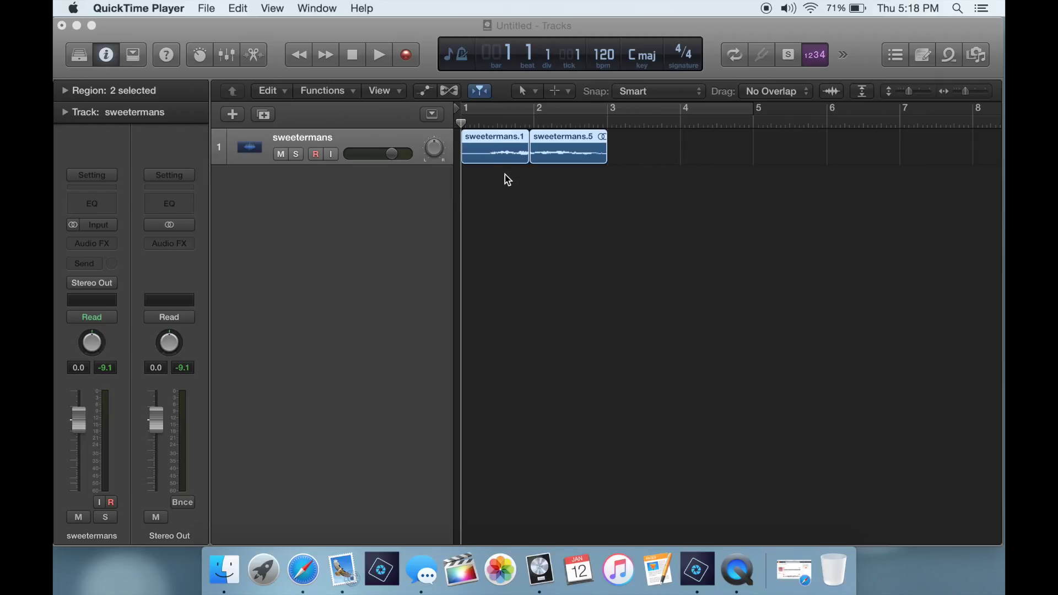
Play the chopped vocal, then replay it from just before the cut
left_click(493, 192)
key("space")
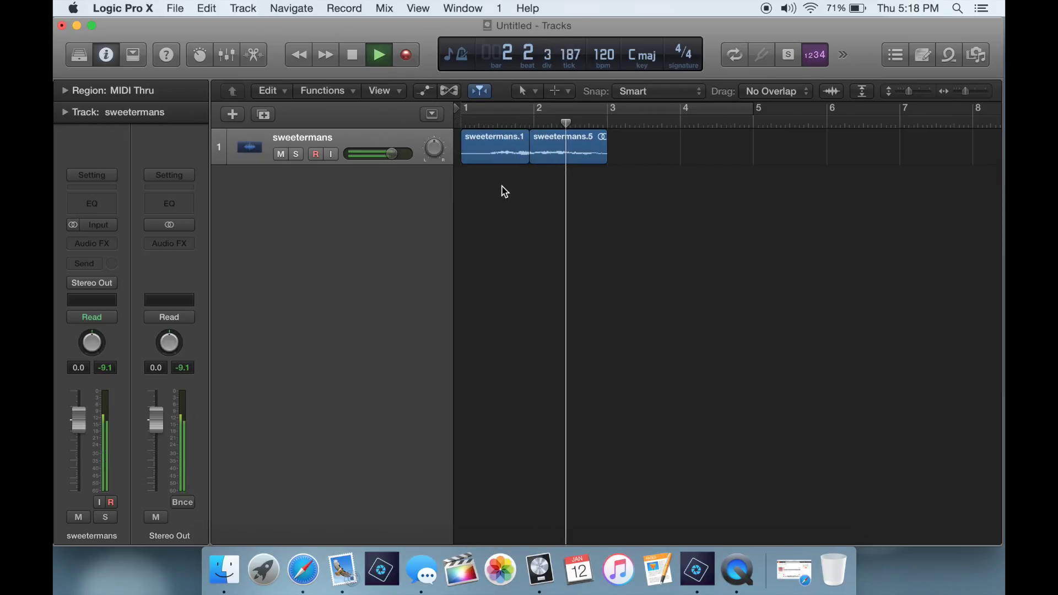
key("space")
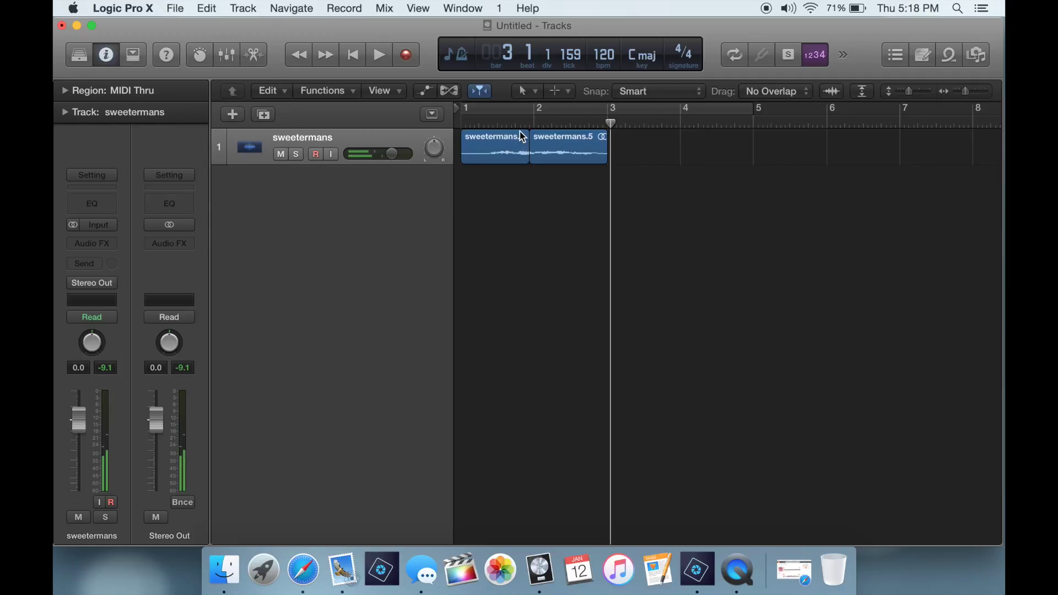
left_click(516, 123)
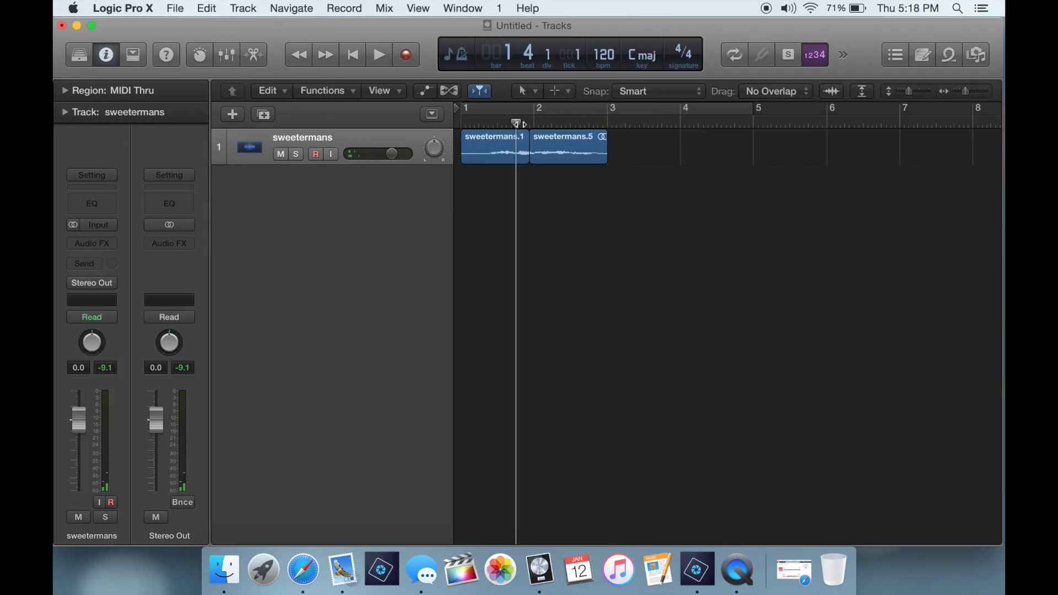
key("space")
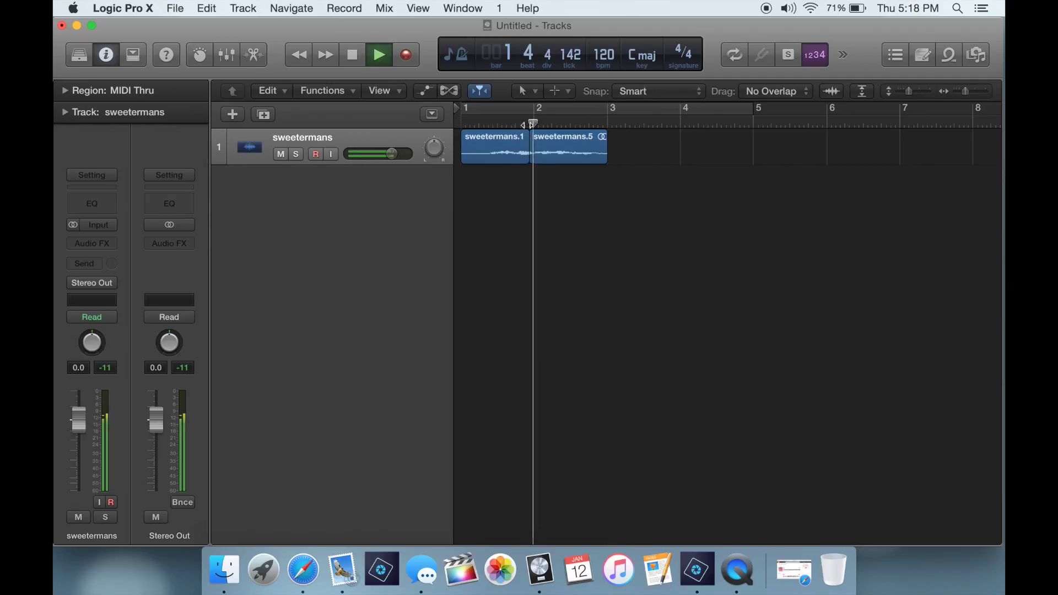
key("space")
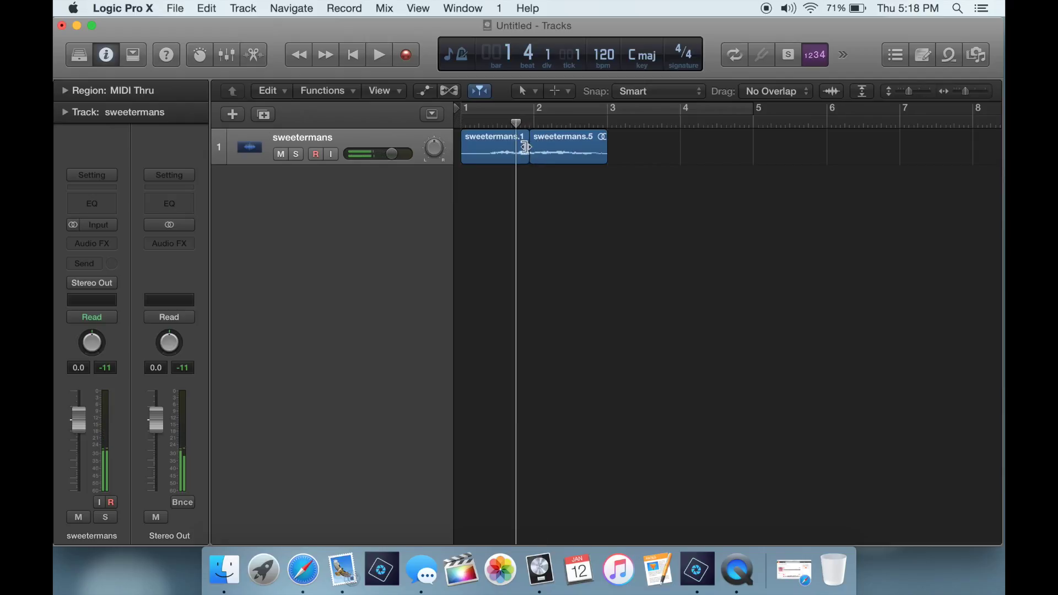
Zoom in on the boundary between the two sweetermans regions, replaying across the cut
key("super+Right")
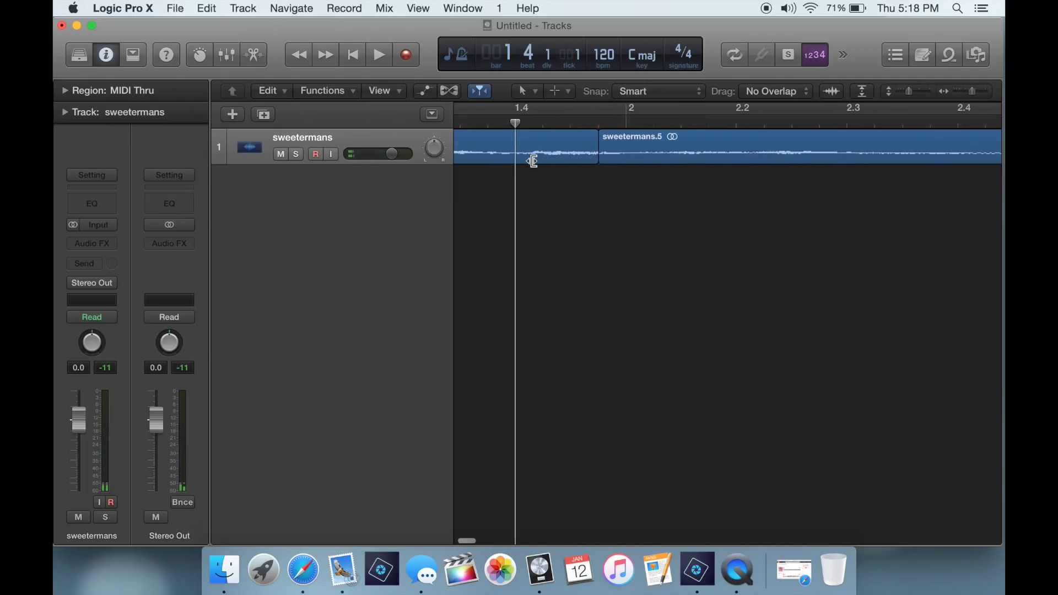
key("space")
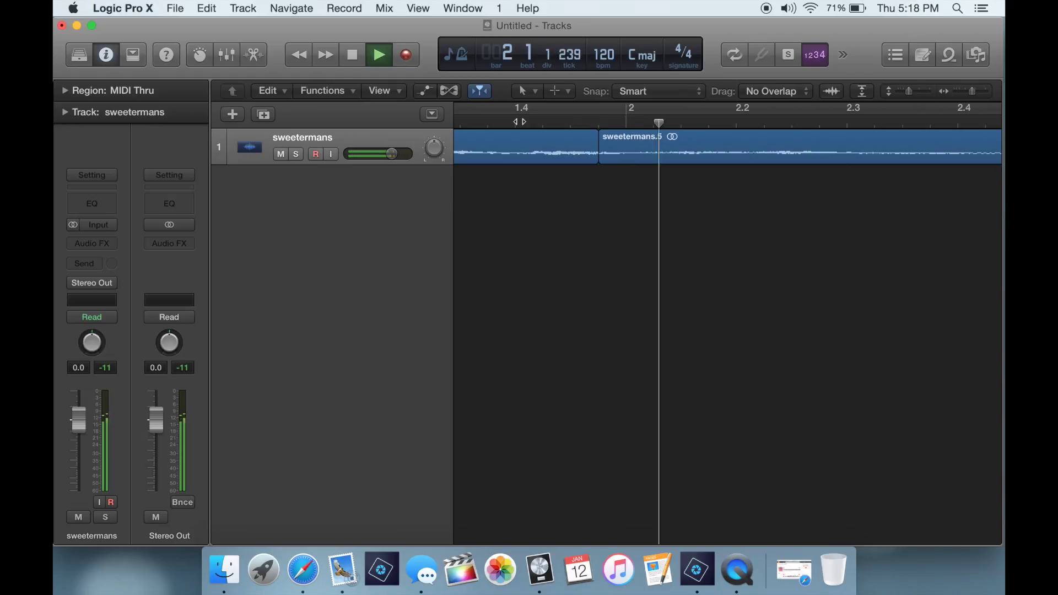
key("super+Left")
key("super+Left")
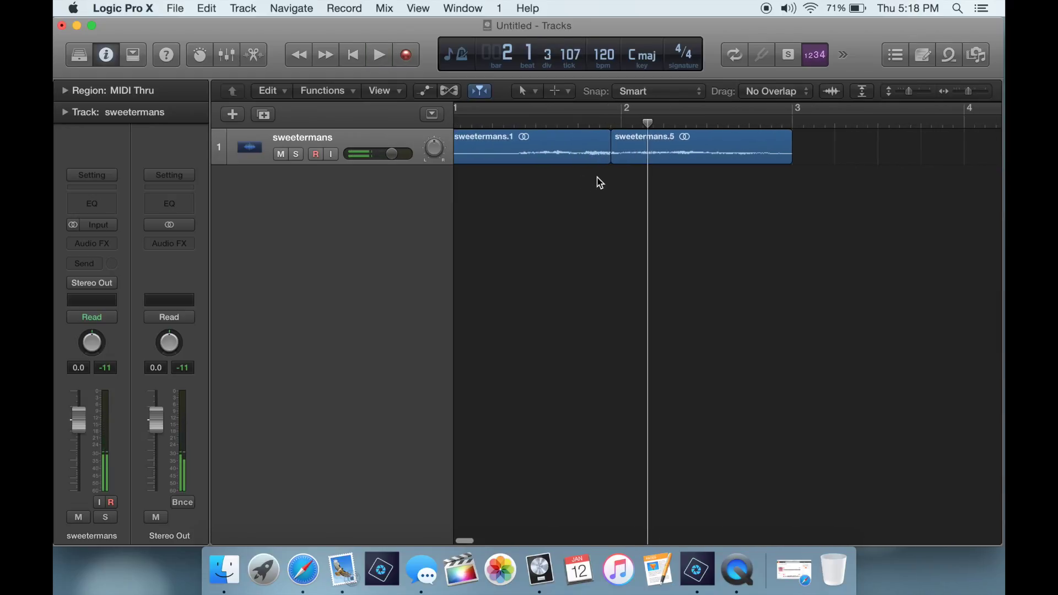
key("super+Left")
key("super+Left")
key("super+Right")
key("super+Right")
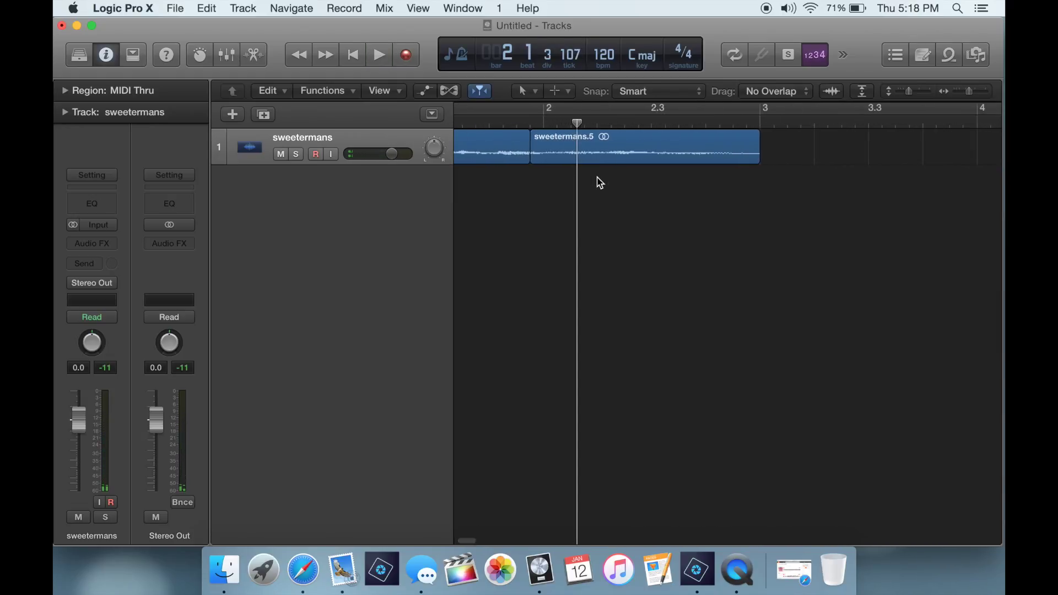
key("super+Right")
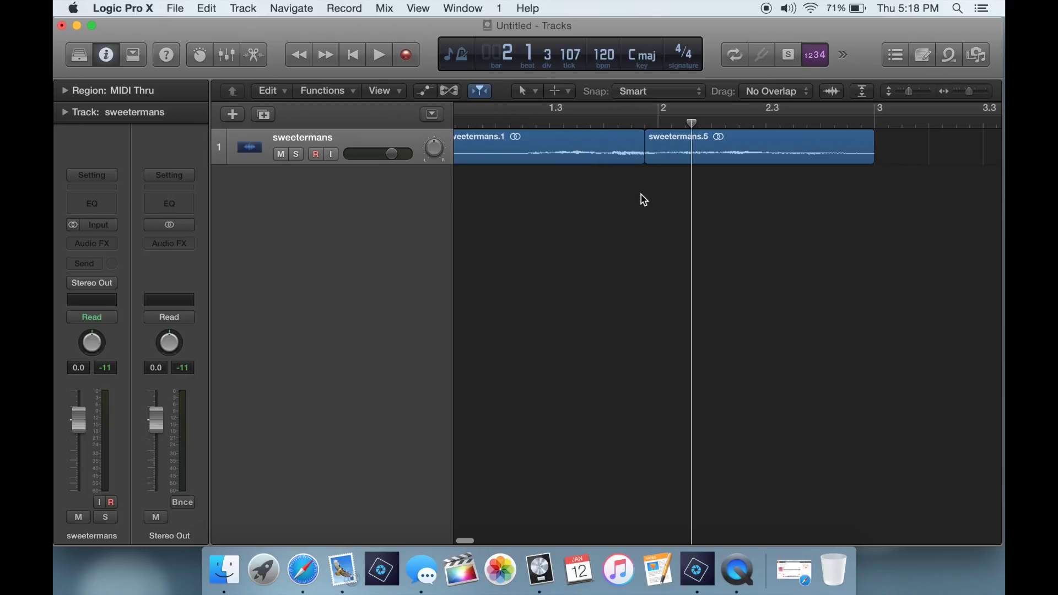
key("super+Left")
key("super+Left")
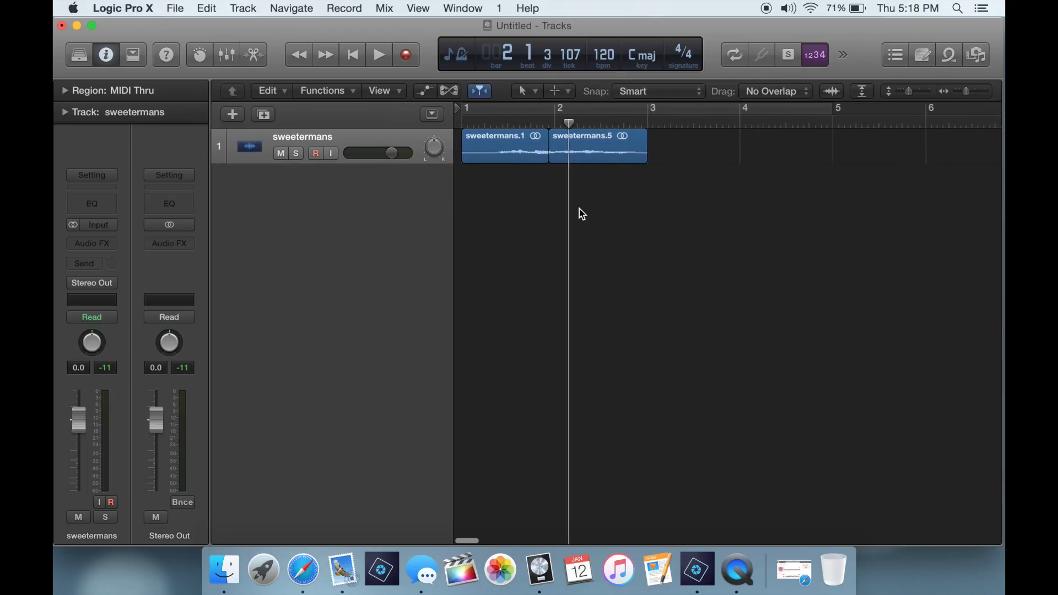
key("super+Right")
key("super+Right")
key("super+Right")
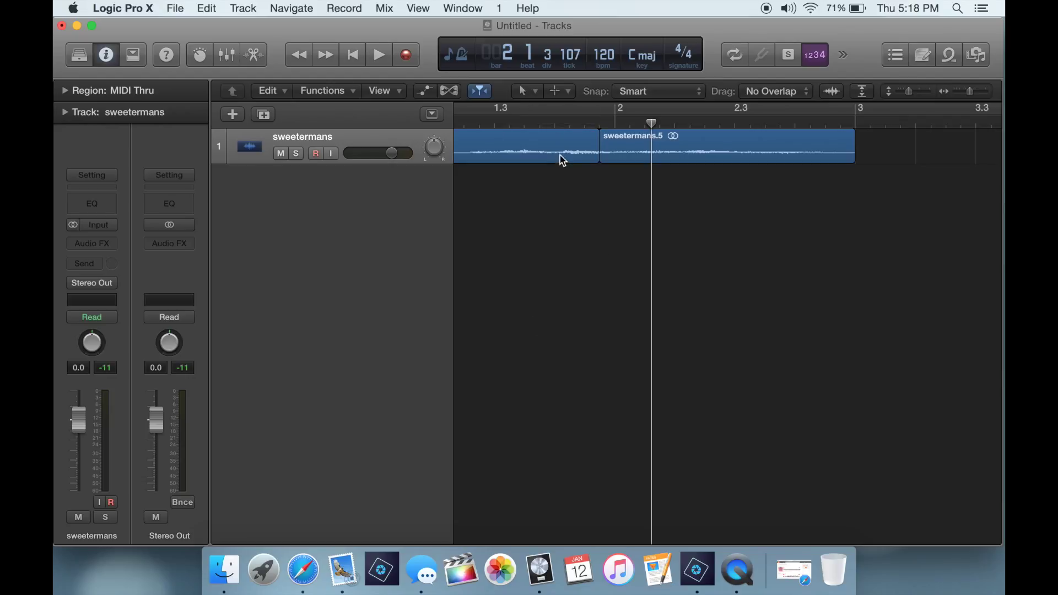
Choose the Fade Tool from the Tracks Left-click Tool menu
left_click(533, 91)
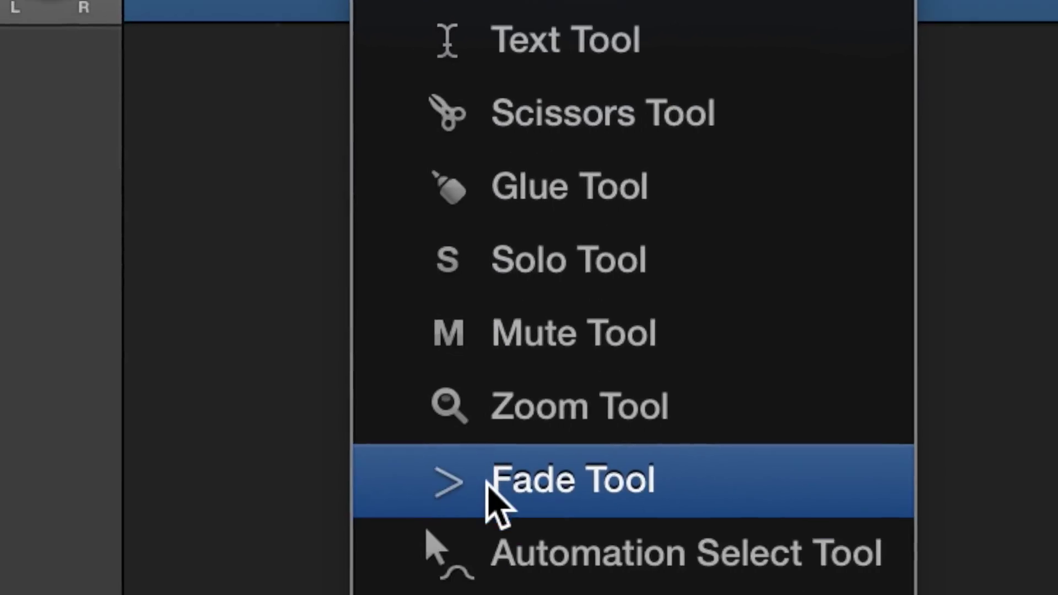
left_click(453, 282)
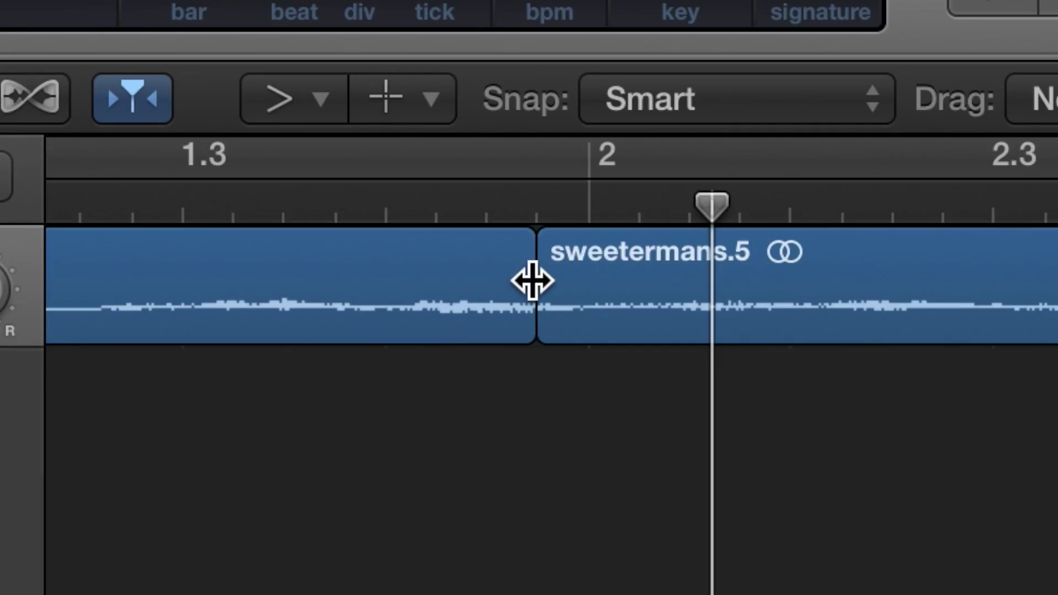
Draw a fade at the cut and play back across it to check
mouse_move(530, 282)
left_mouse_down()
mouse_move(482, 280)
mouse_move(577, 289)
left_mouse_up()
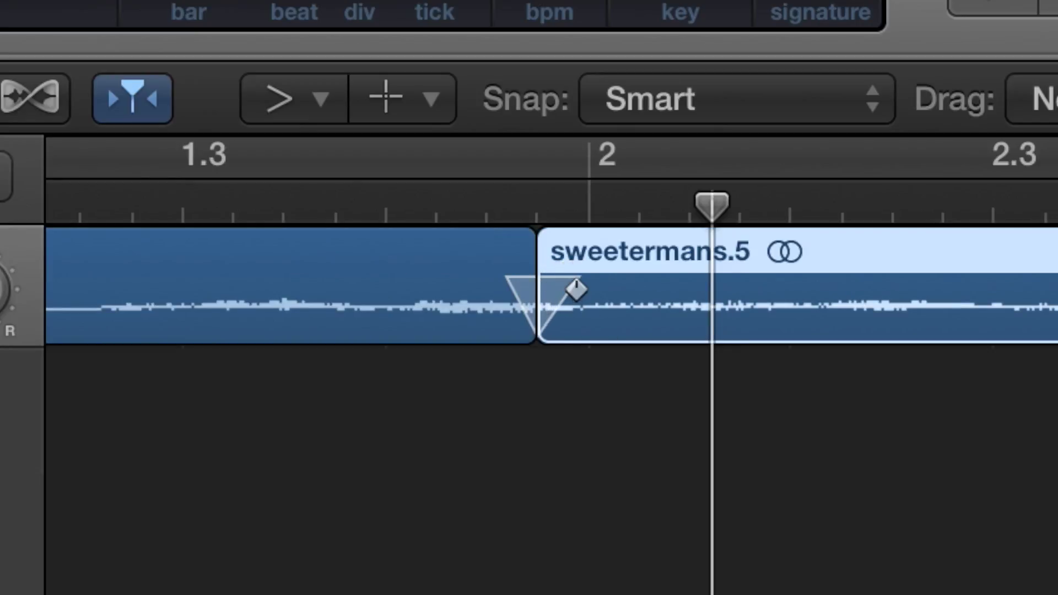
left_click(389, 193)
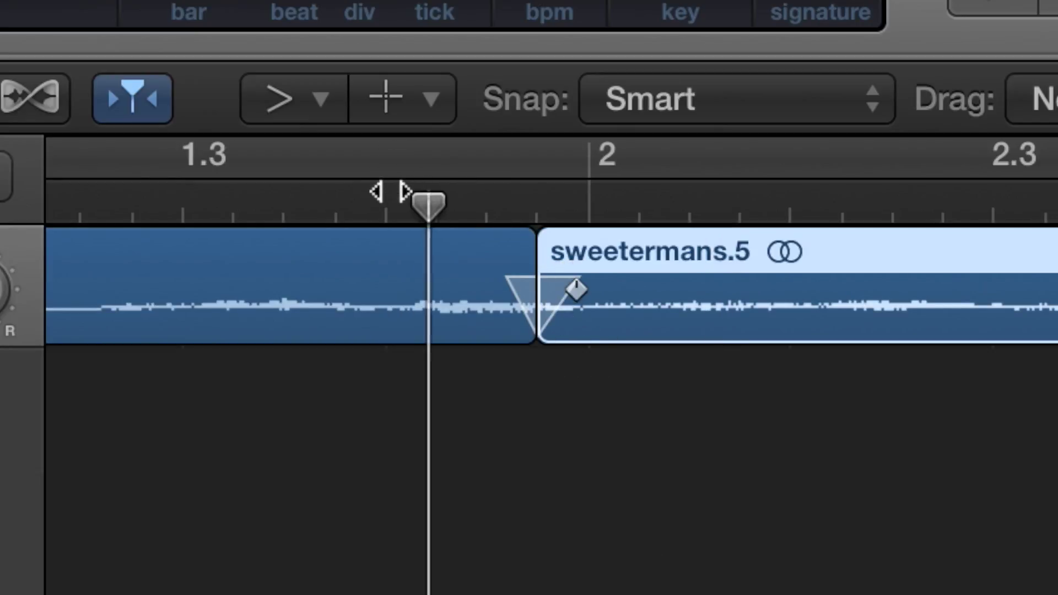
key("space")
key("space")
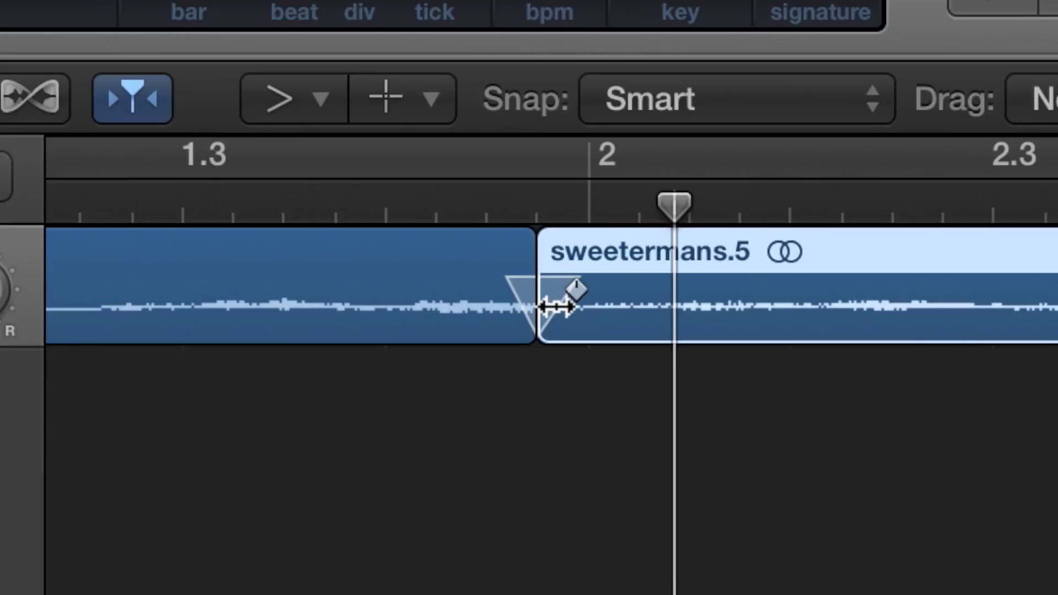
Add a fade-in at the start of sweetermans.5, trying and undoing a crossfade
left_click_drag(545, 307, 579, 308)
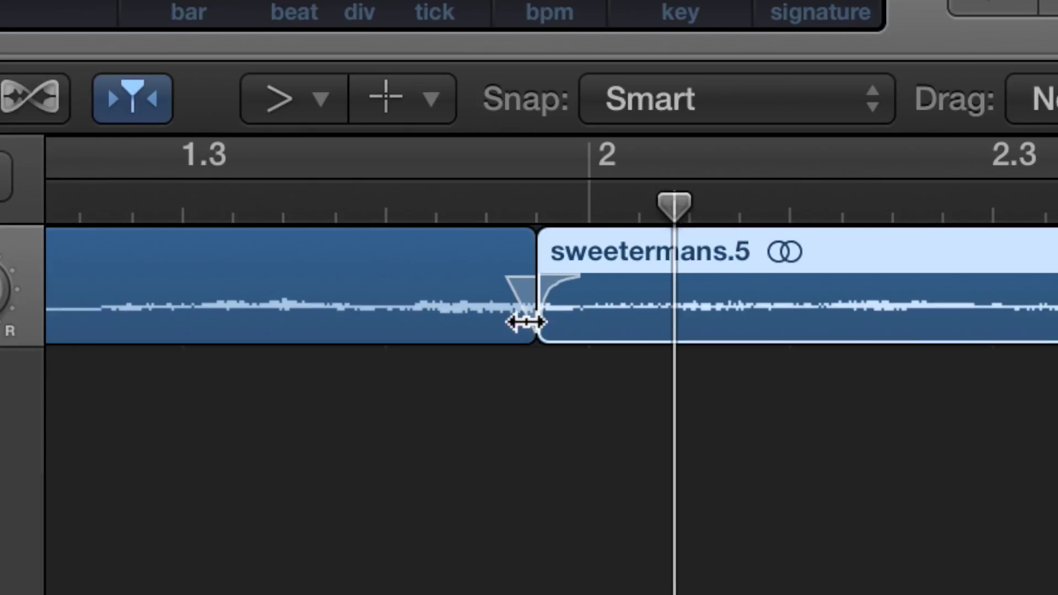
left_click_drag(524, 320, 611, 303)
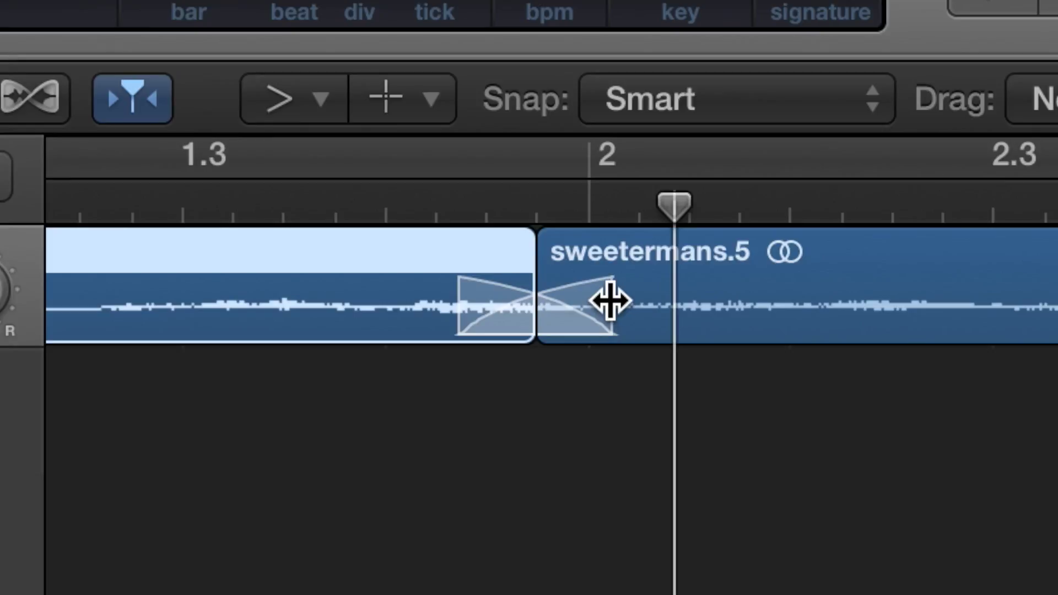
key("super+z")
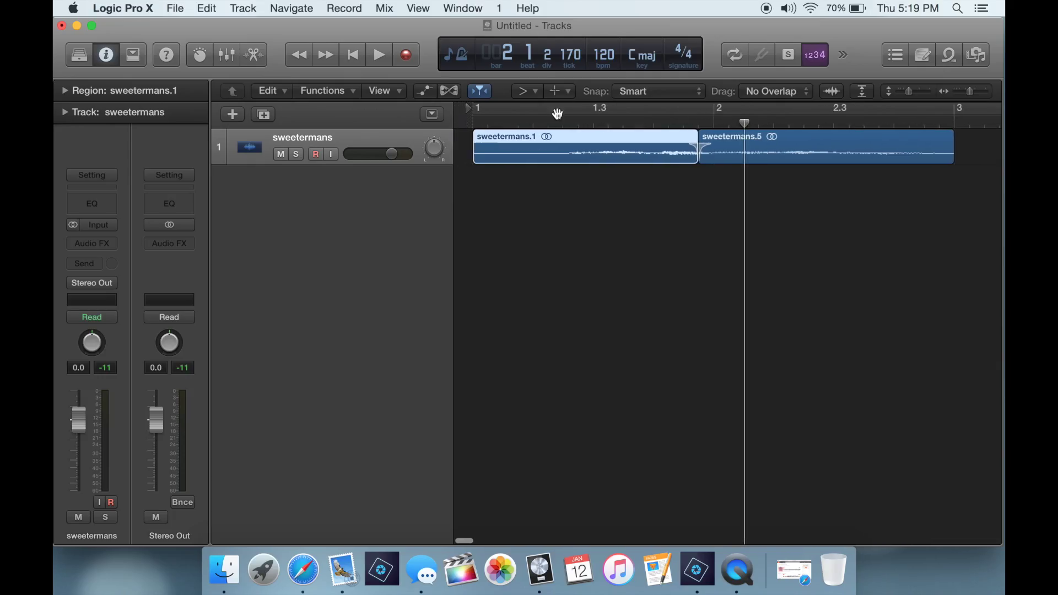
key("Return")
key("space")
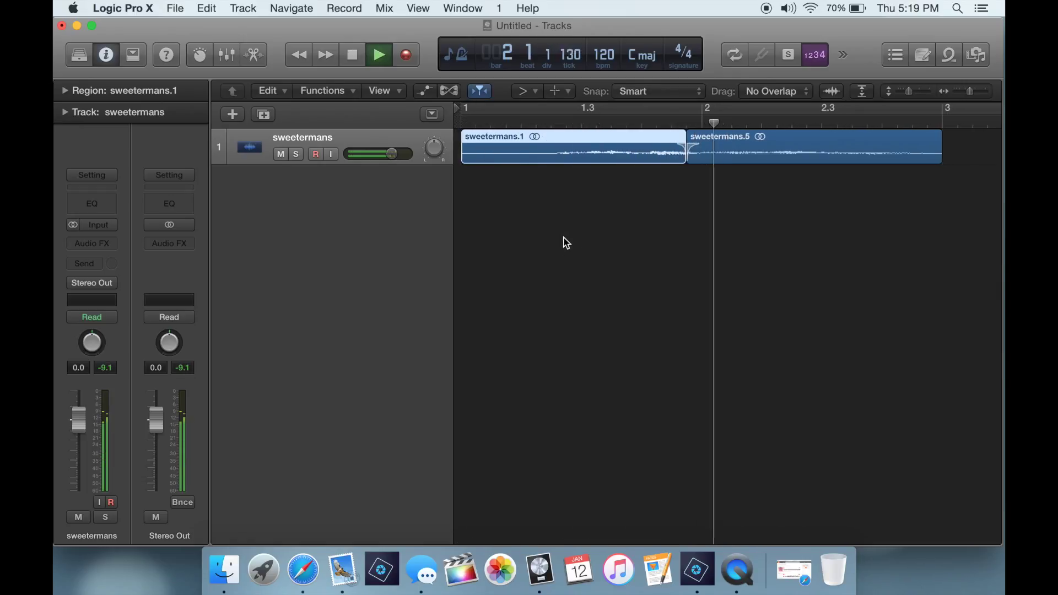
key("space")
left_click(611, 213)
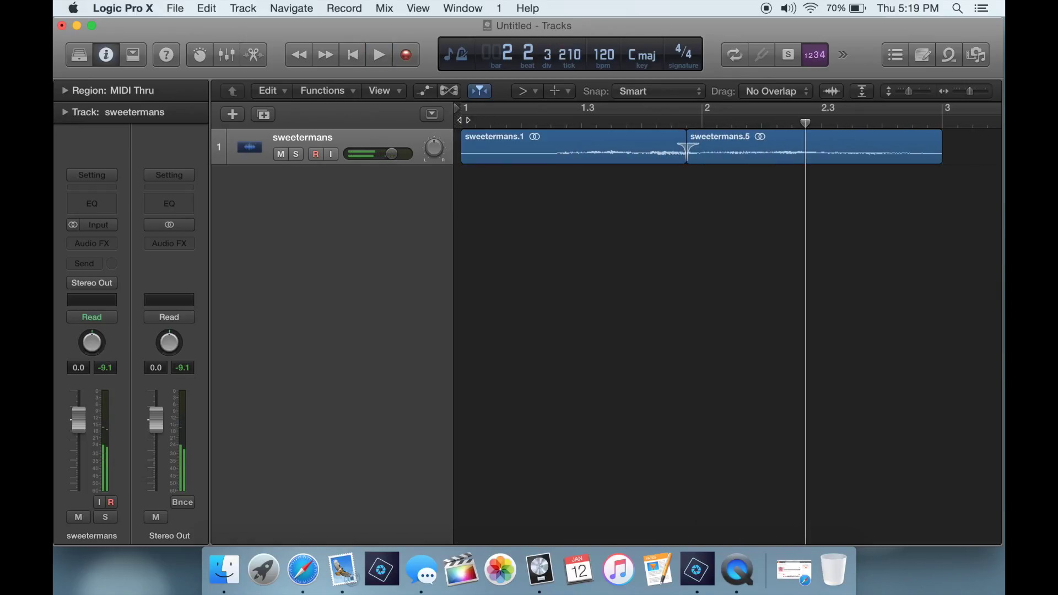
key("Return")
key("space")
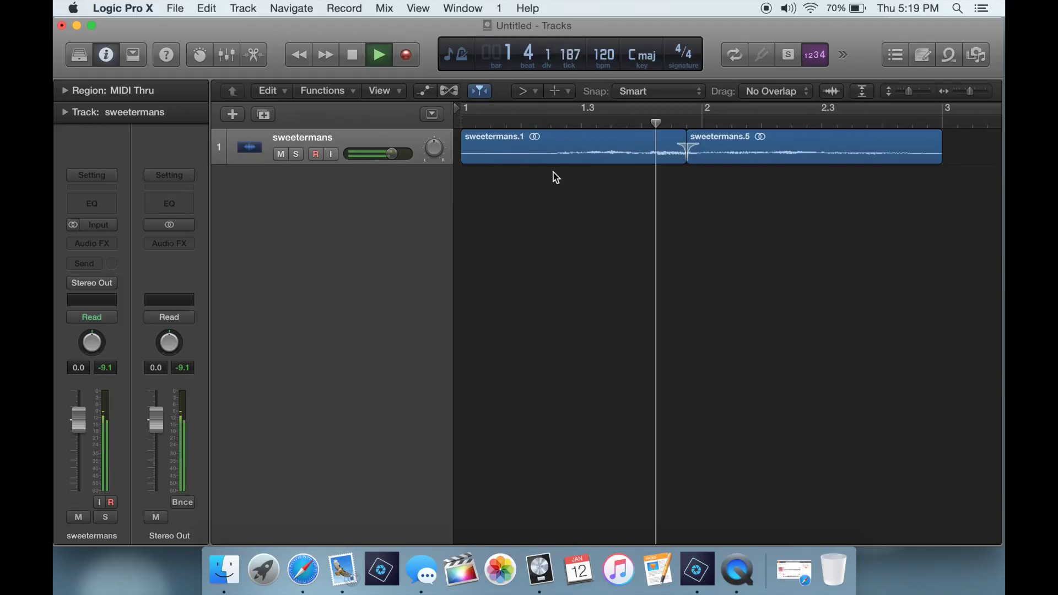
key("space")
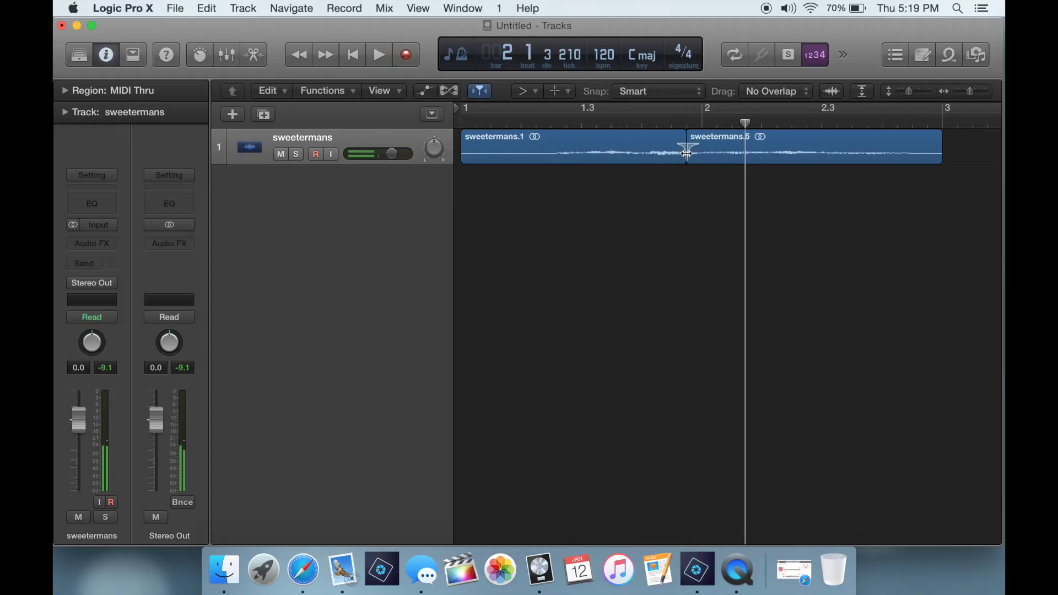
left_click(696, 141)
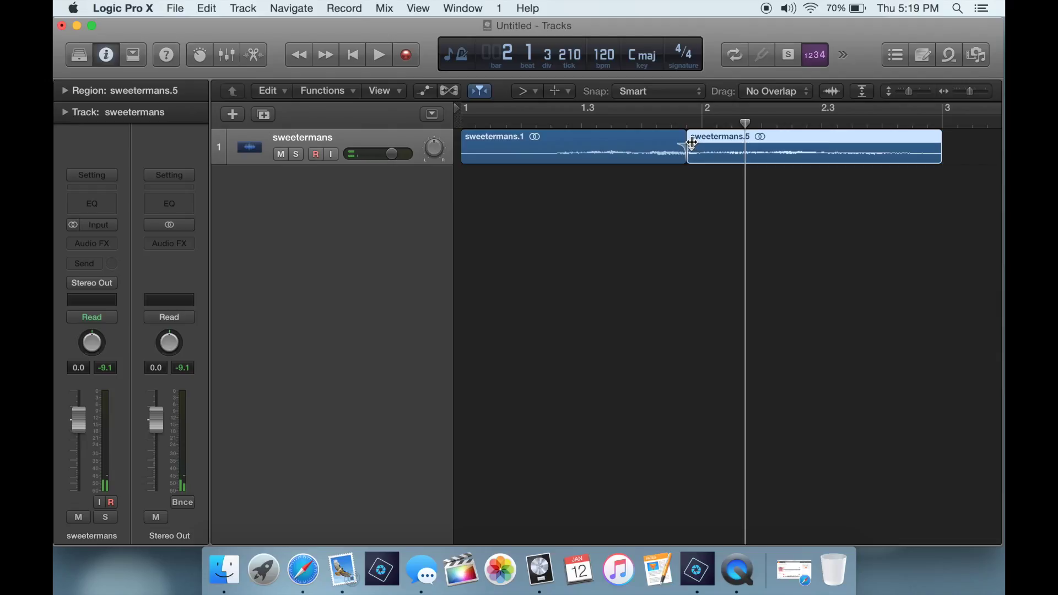
left_click(684, 146)
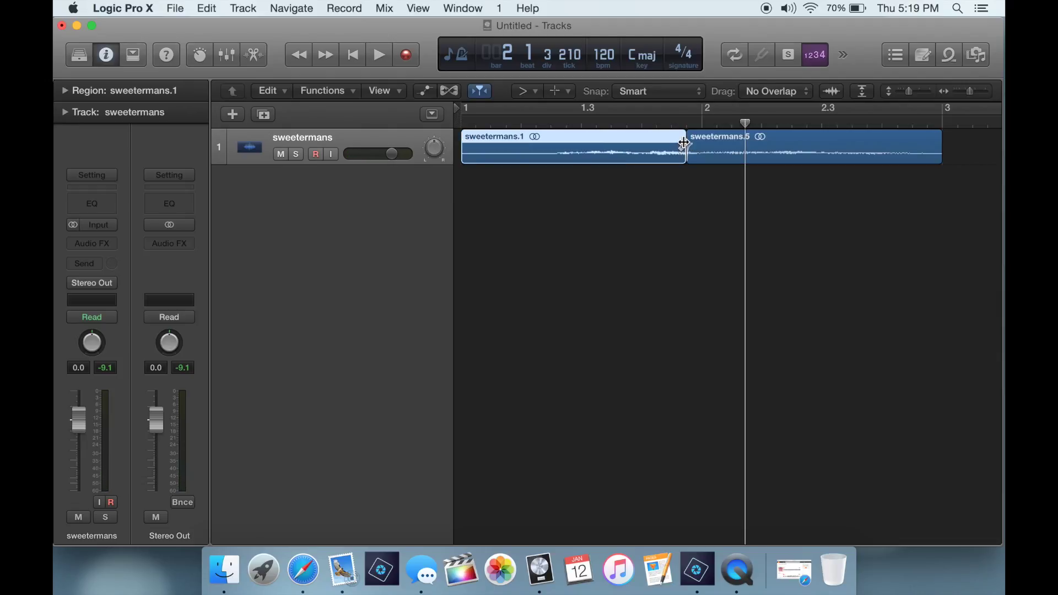
left_click(614, 211)
key("Return")
key("space")
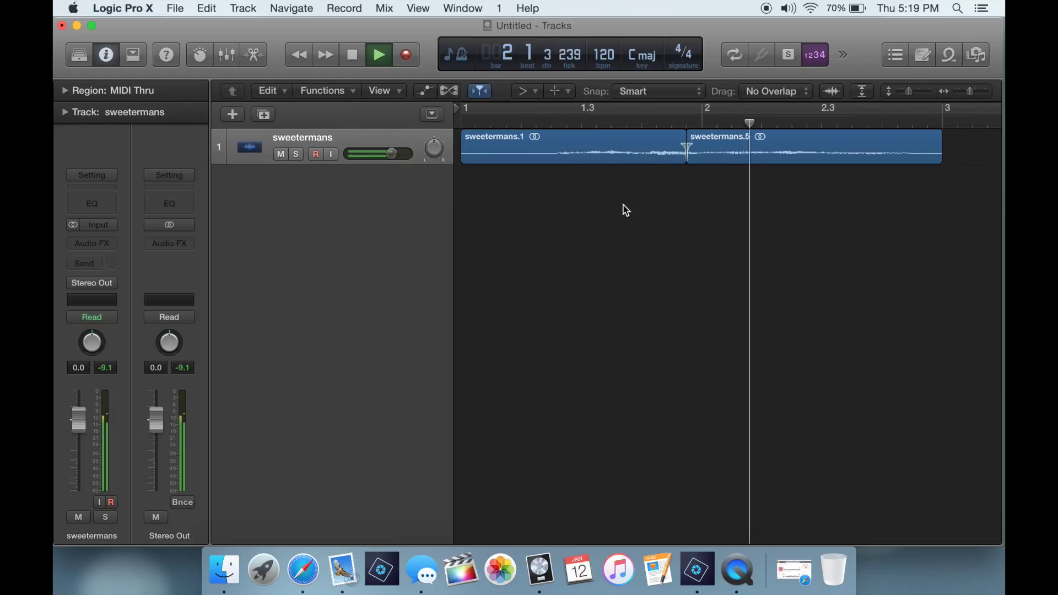
key("space")
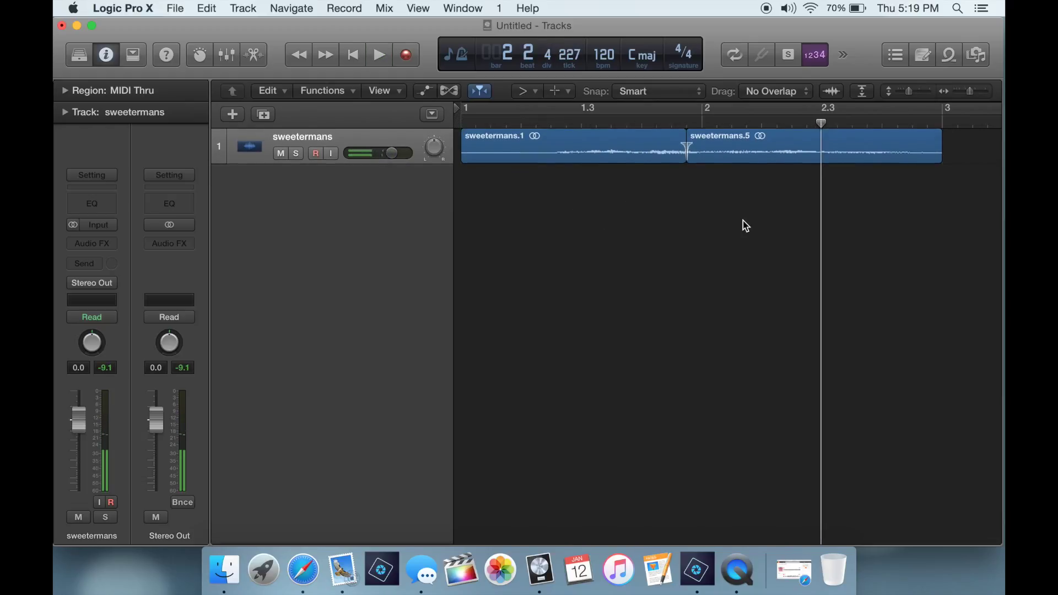